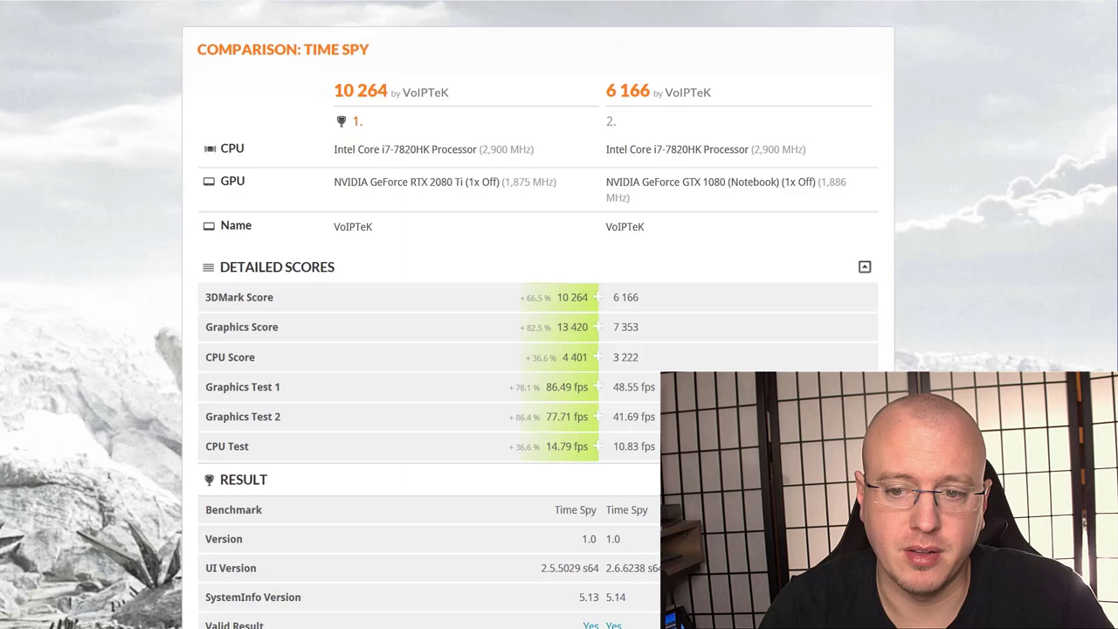
pyautogui.scroll(-3, 498, 73)
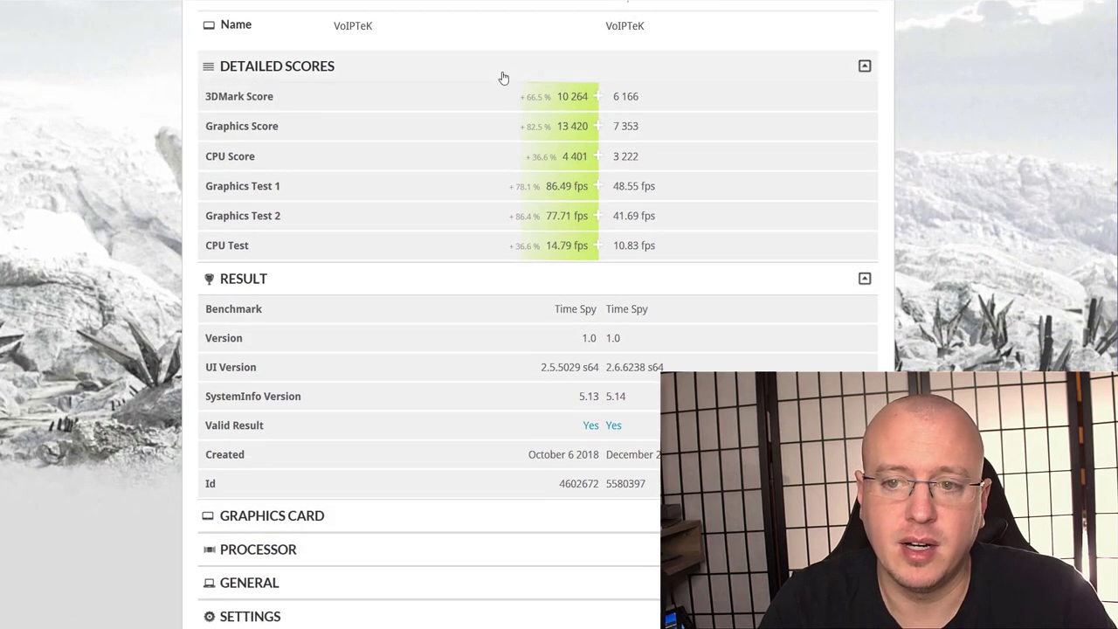
pyautogui.scroll(-2, 504, 77)
pyautogui.scroll(6, 503, 76)
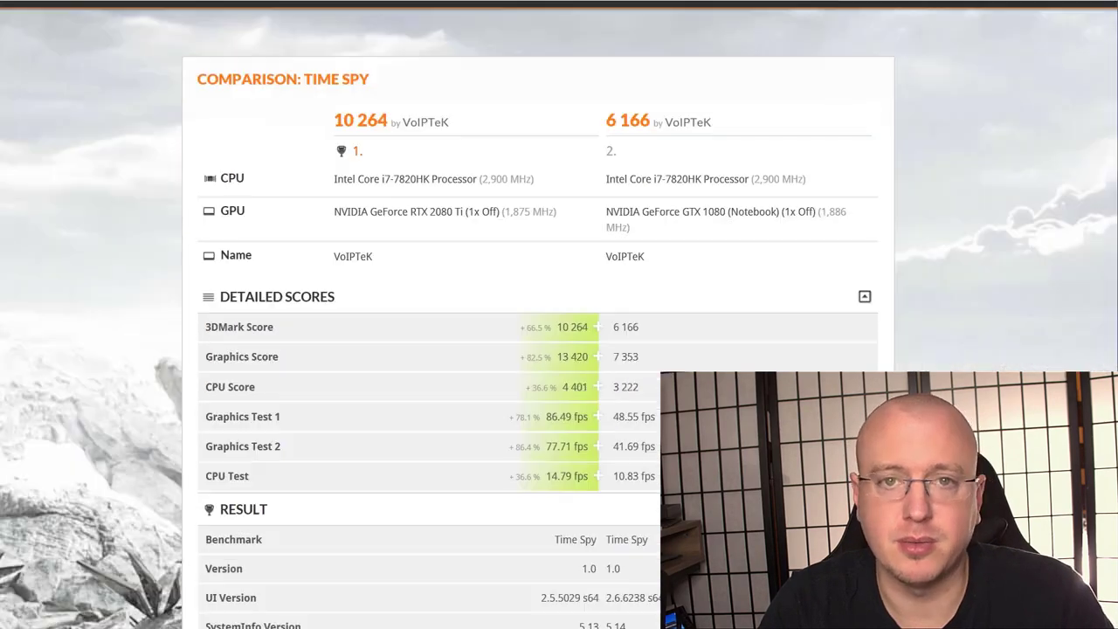
pyautogui.scroll(-4, 503, 77)
pyautogui.scroll(-3, 503, 77)
pyautogui.scroll(-3, 503, 76)
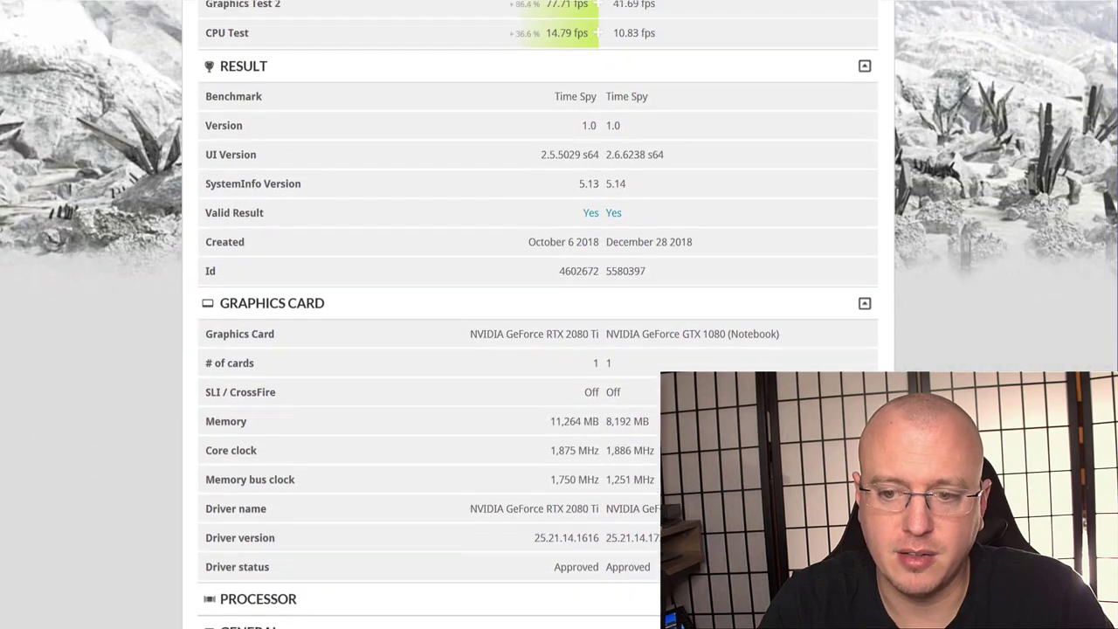
pyautogui.scroll(-2, 504, 76)
pyautogui.scroll(-1, 503, 77)
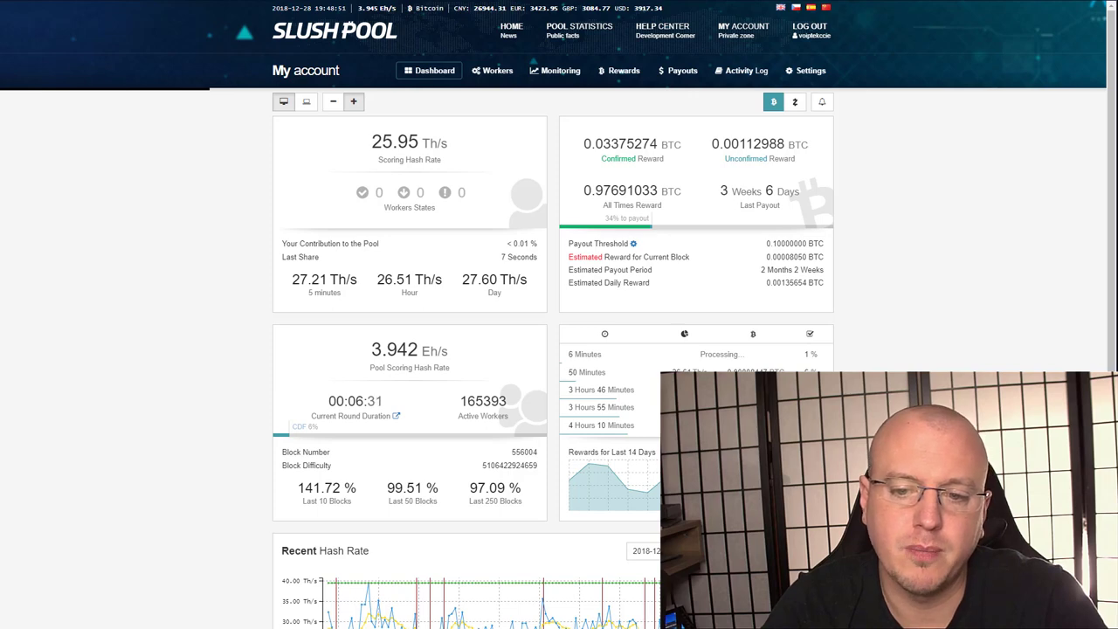
# Switch from the Slush Pool dashboard to the WMX99 blog tab listing the Freelab posts
pyautogui.hotkey('ctrl', 'Tab')
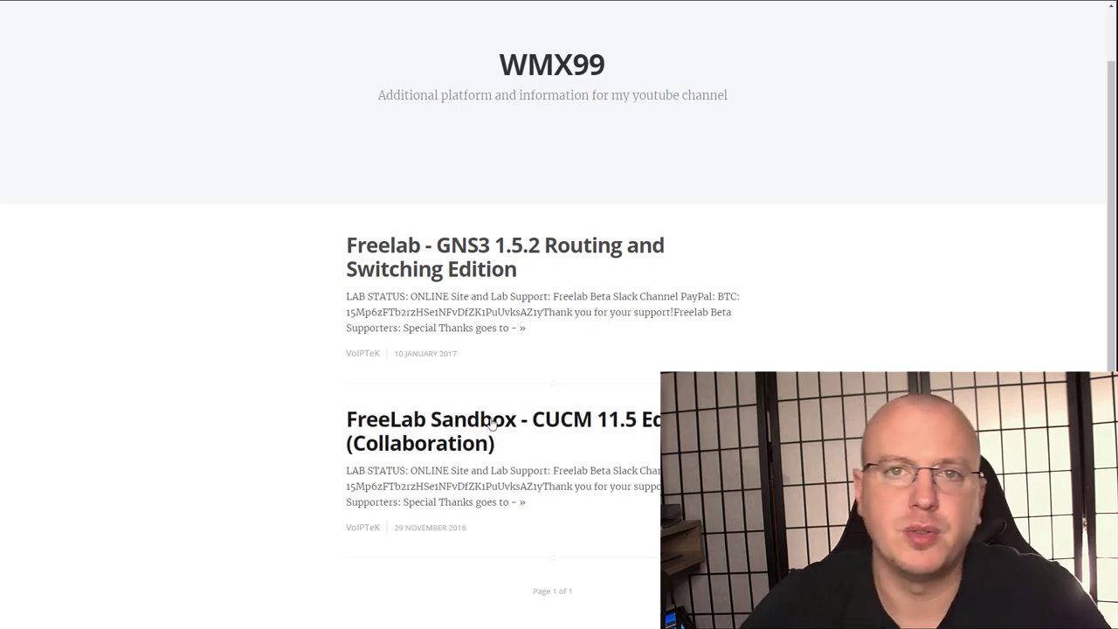
# Open the 'FreeLab Sandbox - CUCM 11.5 Edition' post to view its lab details
pyautogui.click(573, 416)
pyautogui.scroll(-5, 486, 410)
pyautogui.scroll(-5, 486, 410)
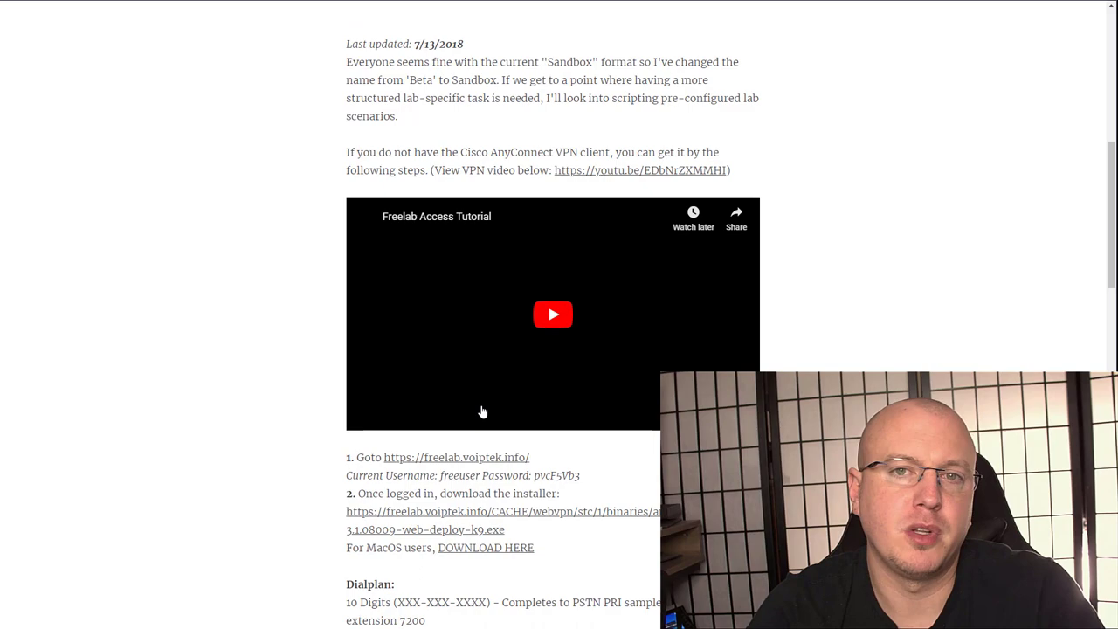
pyautogui.scroll(-4, 486, 411)
pyautogui.scroll(-5, 486, 410)
pyautogui.scroll(-5, 481, 406)
pyautogui.scroll(-2, 481, 406)
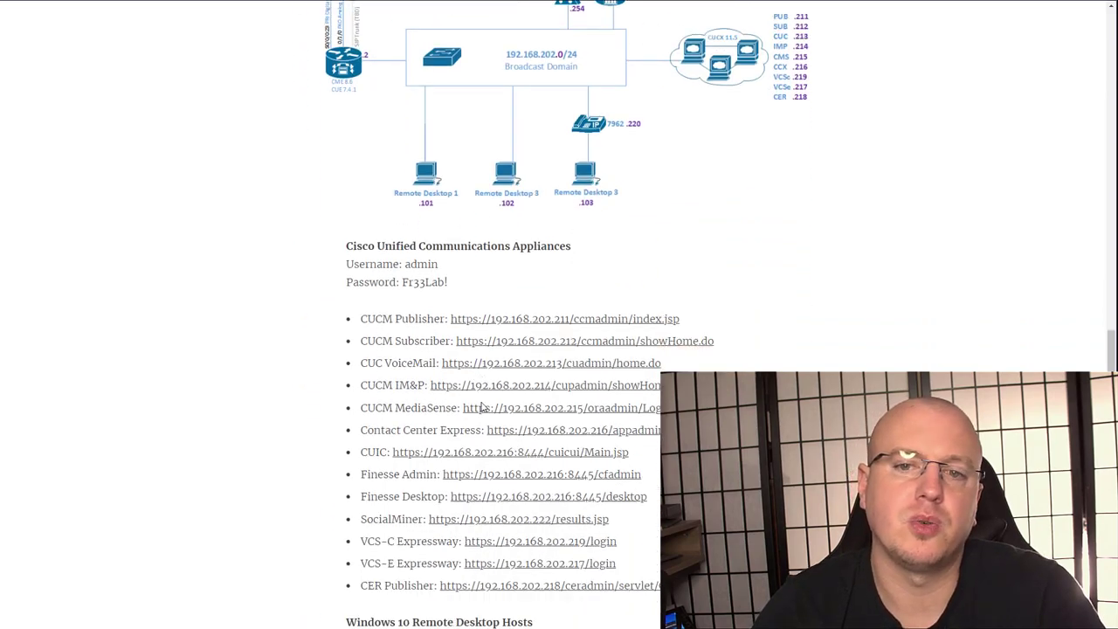
pyautogui.scroll(4, 480, 406)
pyautogui.scroll(5, 477, 406)
pyautogui.scroll(4, 477, 407)
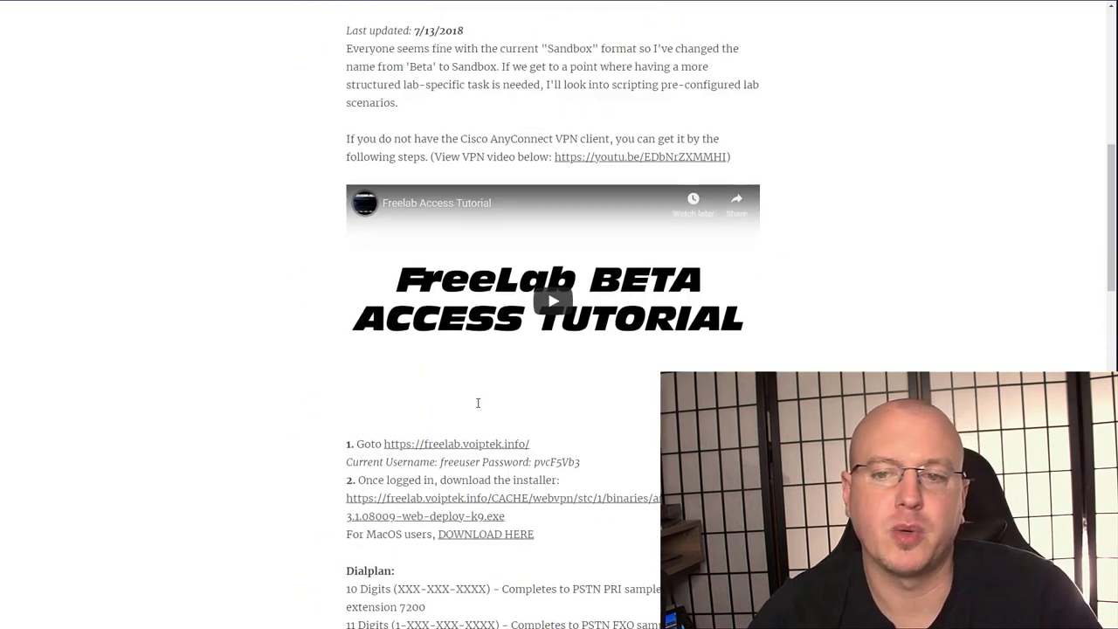
pyautogui.scroll(1, 477, 406)
pyautogui.scroll(2, 478, 403)
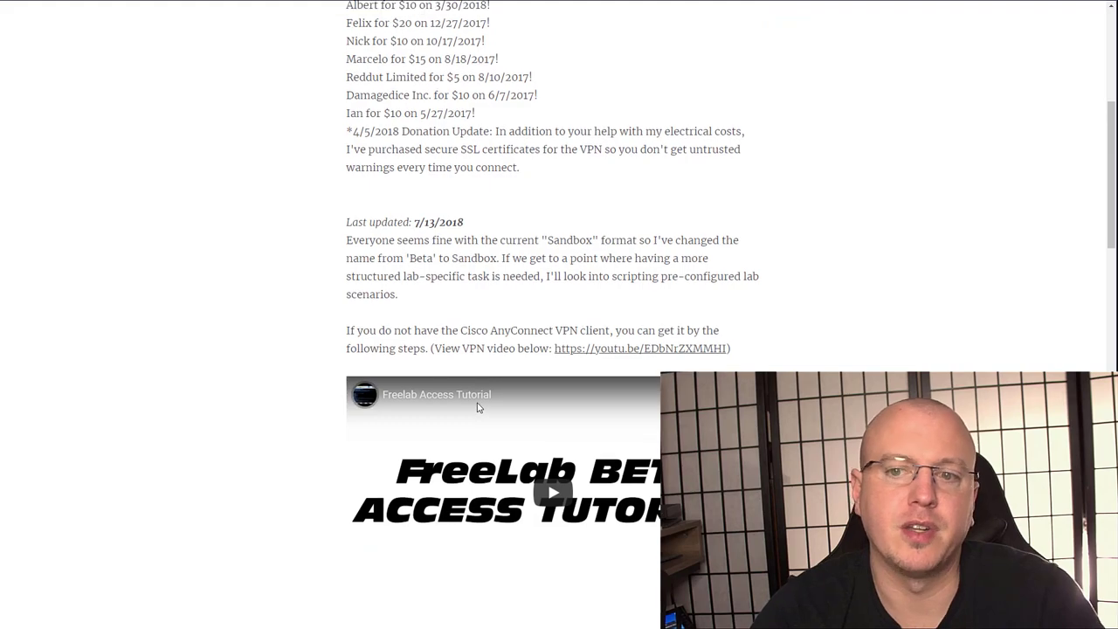
pyautogui.scroll(-2, 489, 314)
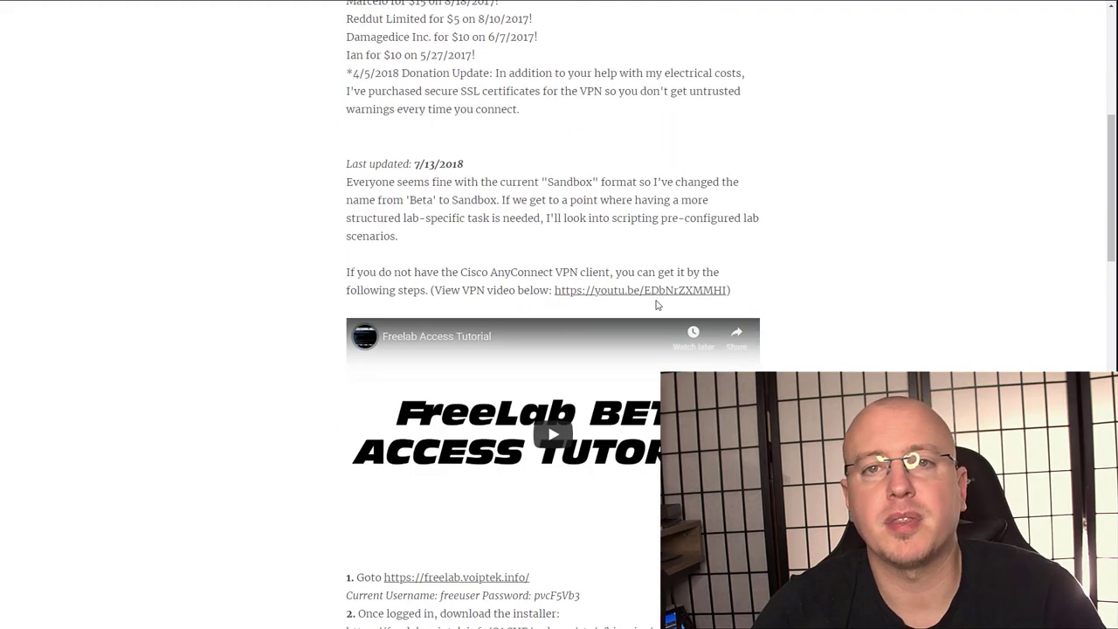
pyautogui.scroll(-3, 611, 306)
pyautogui.scroll(6, 701, 304)
pyautogui.scroll(5, 702, 303)
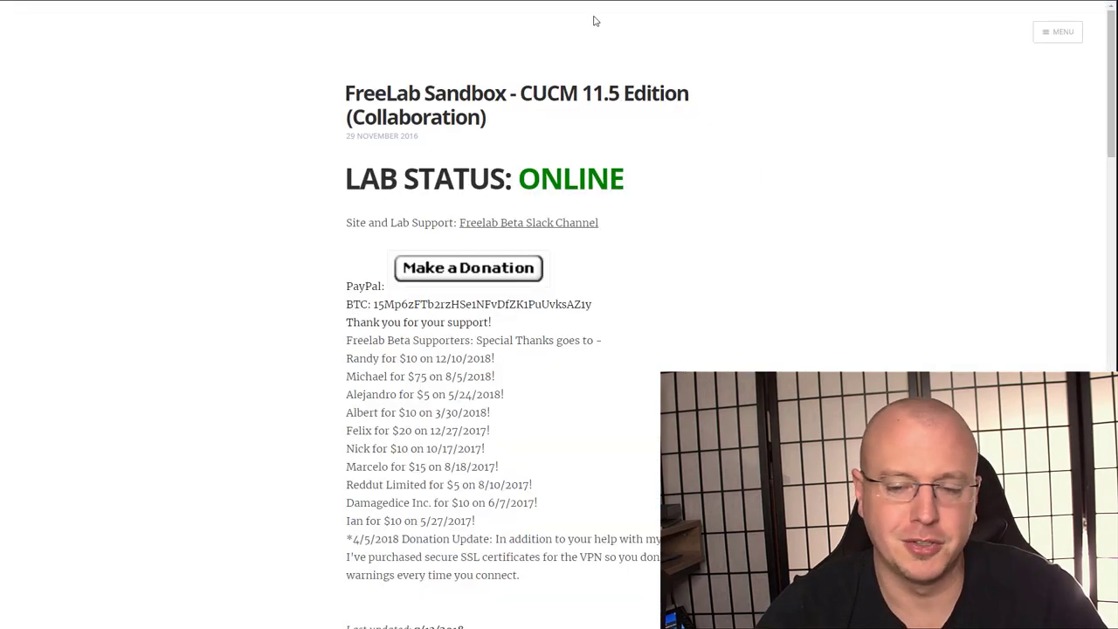
pyautogui.scroll(-5, 673, 140)
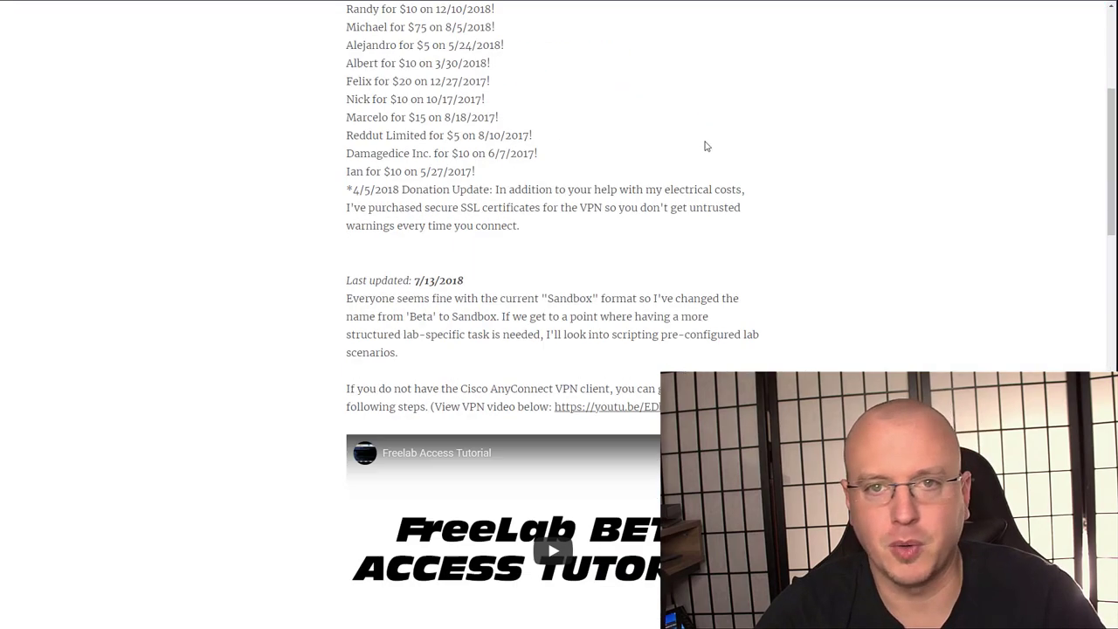
pyautogui.scroll(-4, 719, 144)
pyautogui.scroll(-6, 719, 146)
pyautogui.scroll(-5, 722, 147)
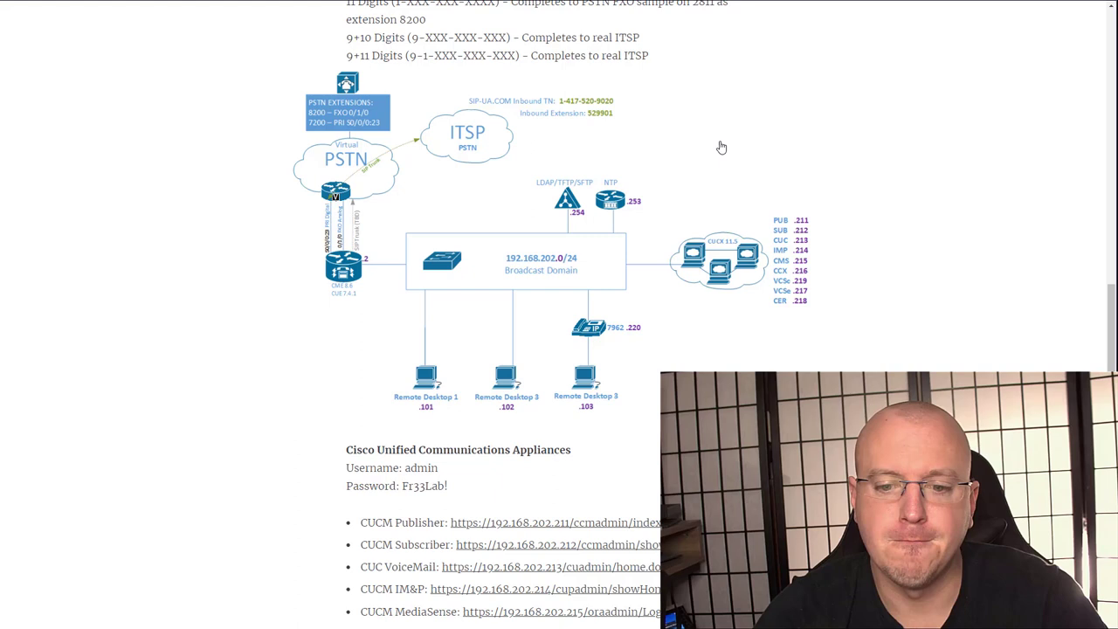
pyautogui.scroll(1, 721, 147)
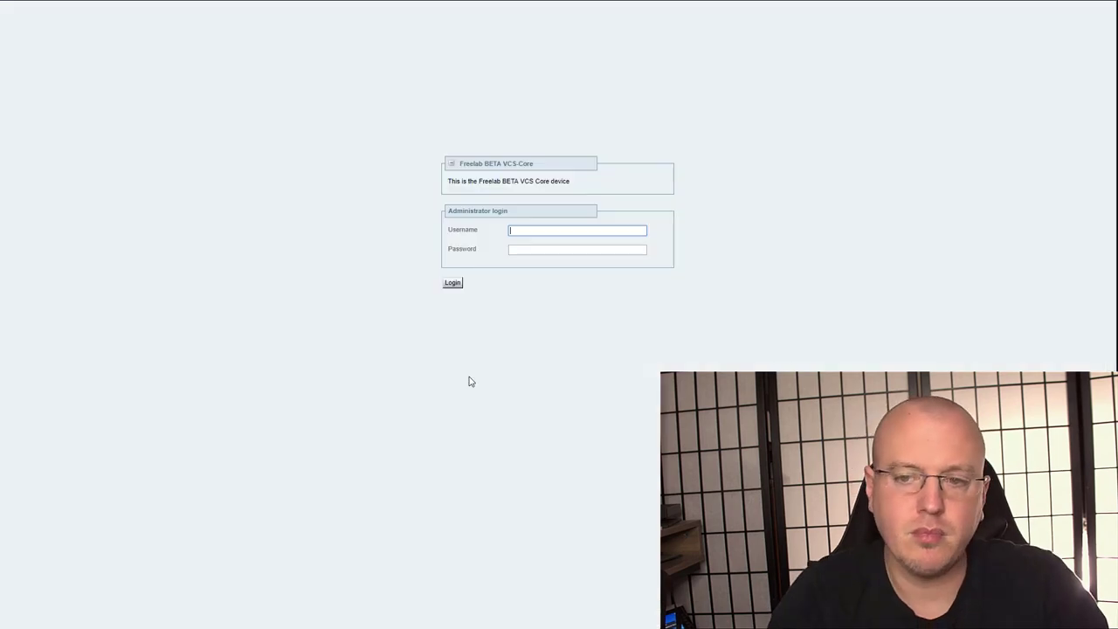
pyautogui.write('admin')
# Log in to the FreeLab BETA VCS Core as admin with the password
pyautogui.press('Tab')
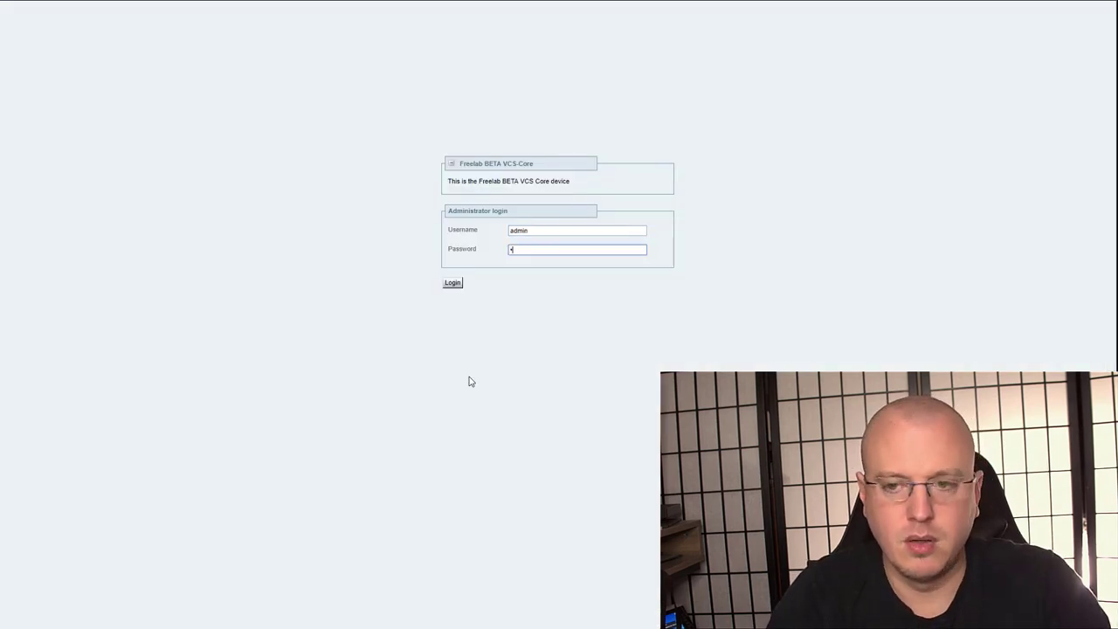
pyautogui.write('••••••••')
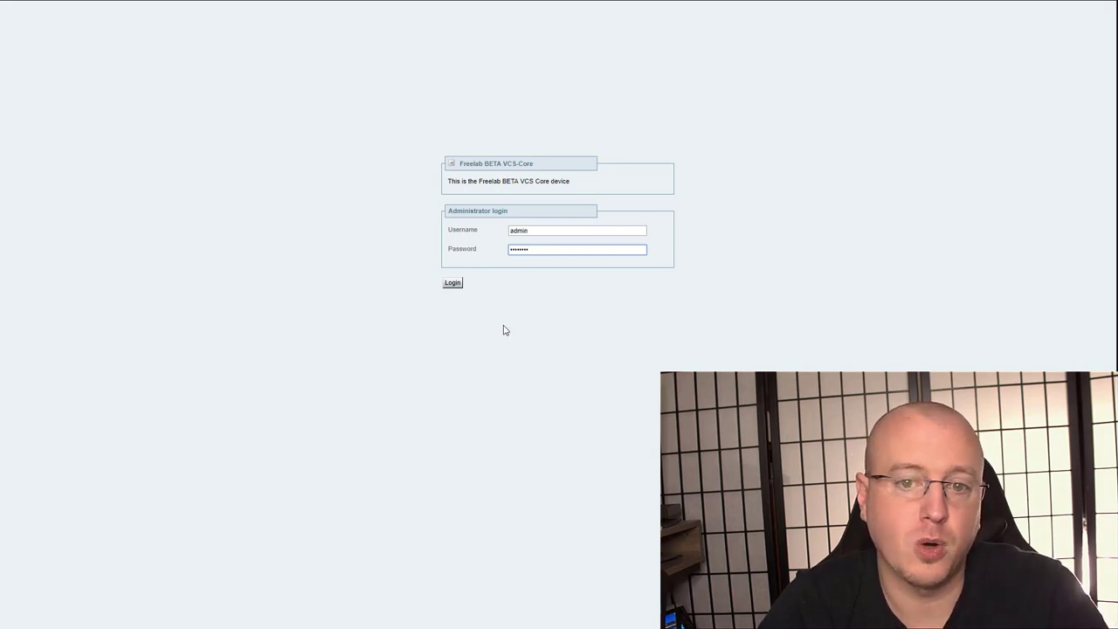
pyautogui.press('Return')
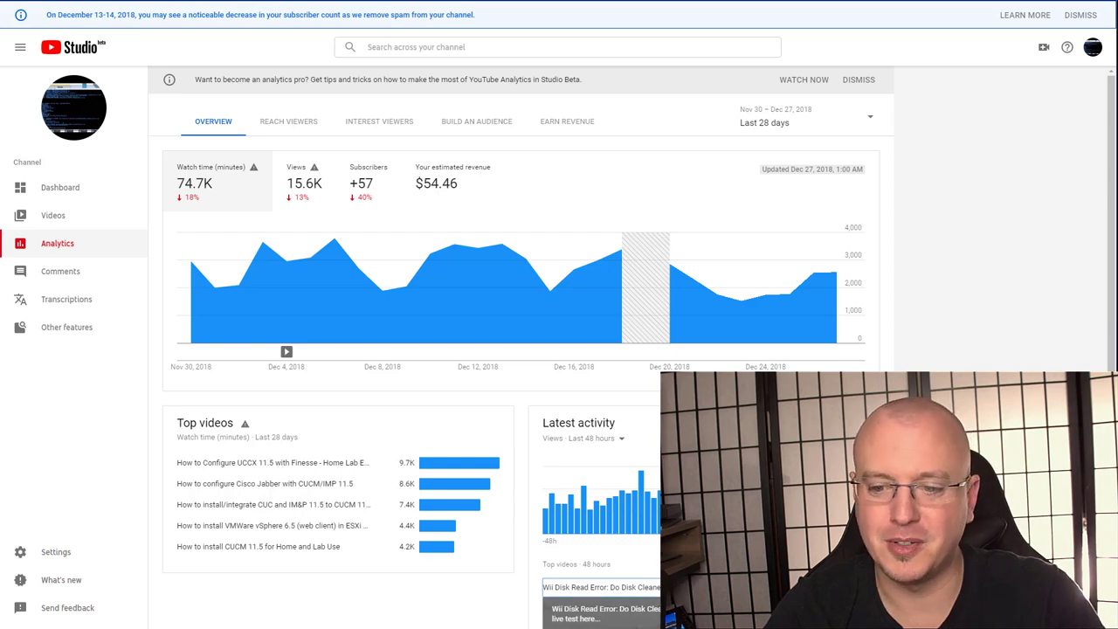
# Open the Wii Disk Read Error video and pause it on the Wii menu footage
pyautogui.click(601, 587)
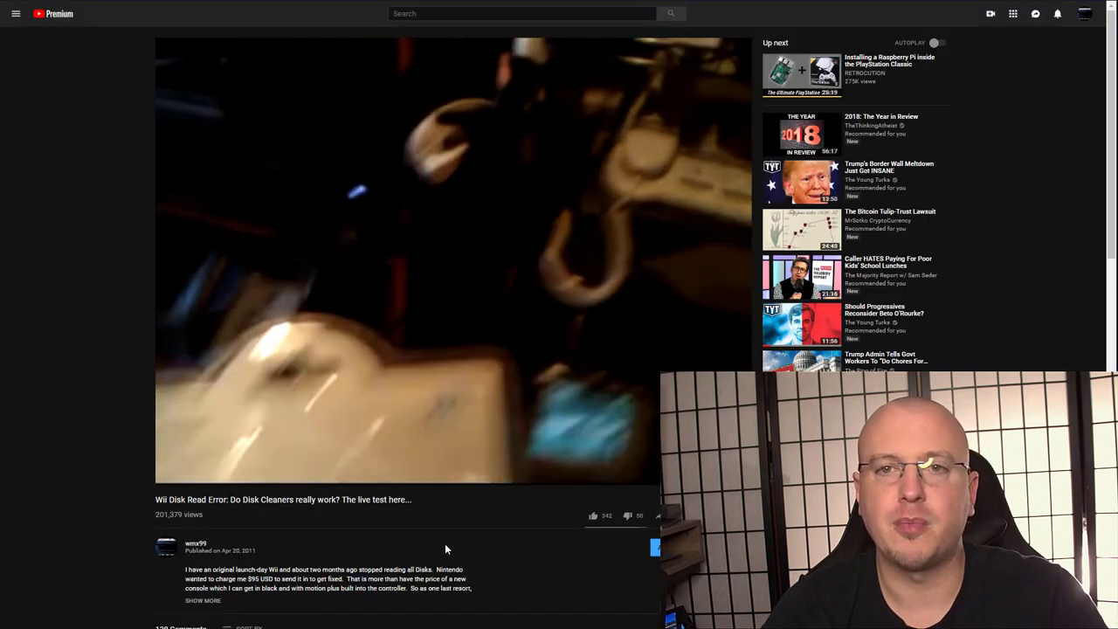
pyautogui.moveTo(409, 259)
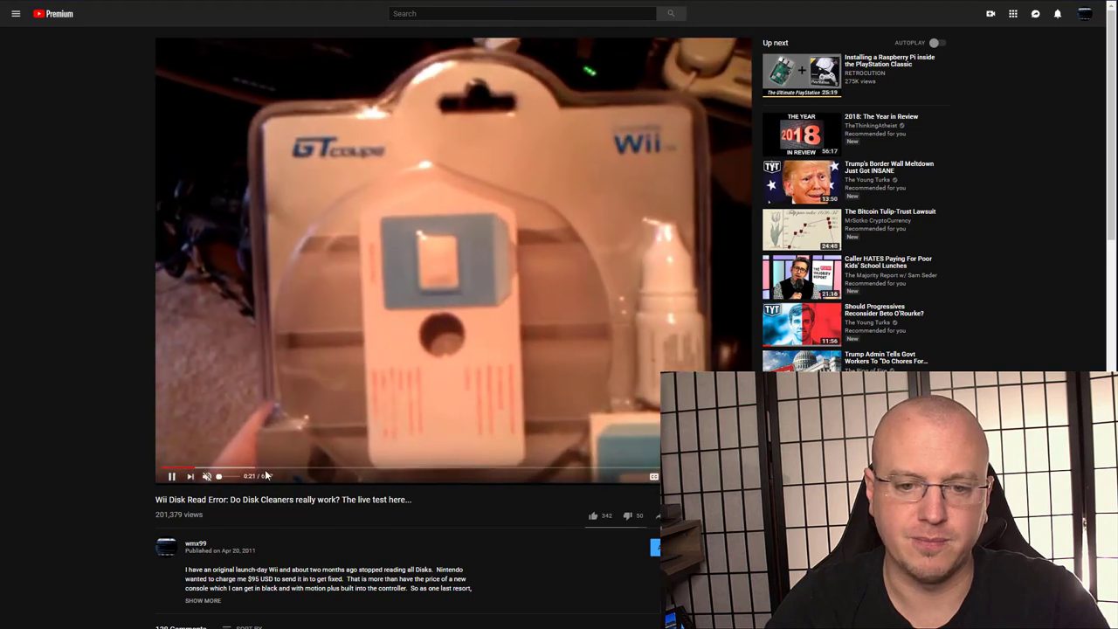
pyautogui.moveTo(227, 476); pyautogui.dragTo(261, 476)
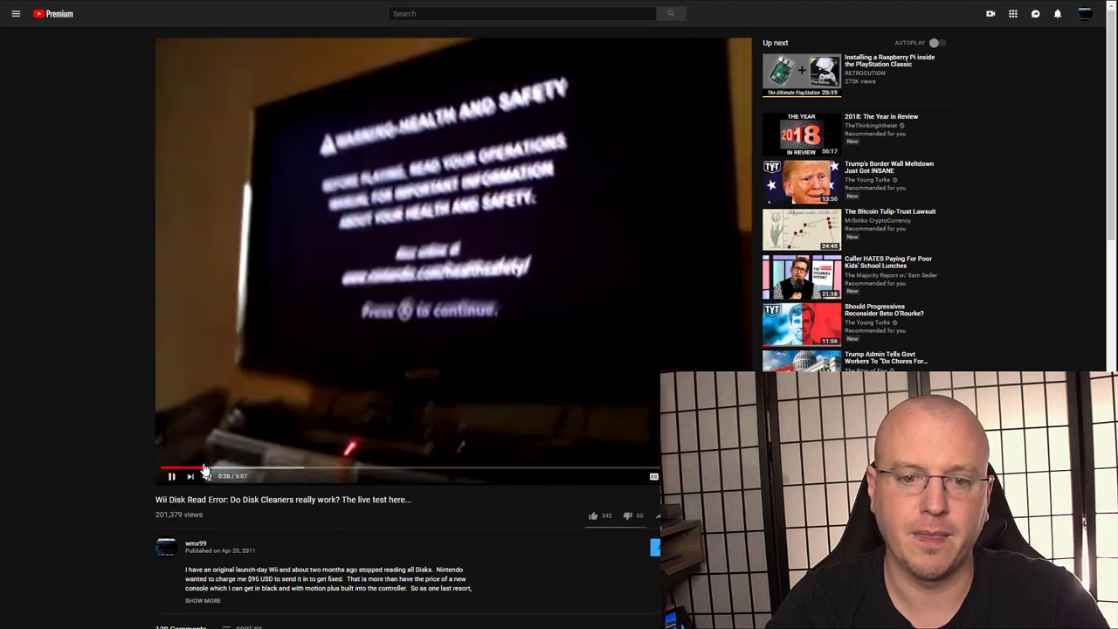
pyautogui.click(279, 475)
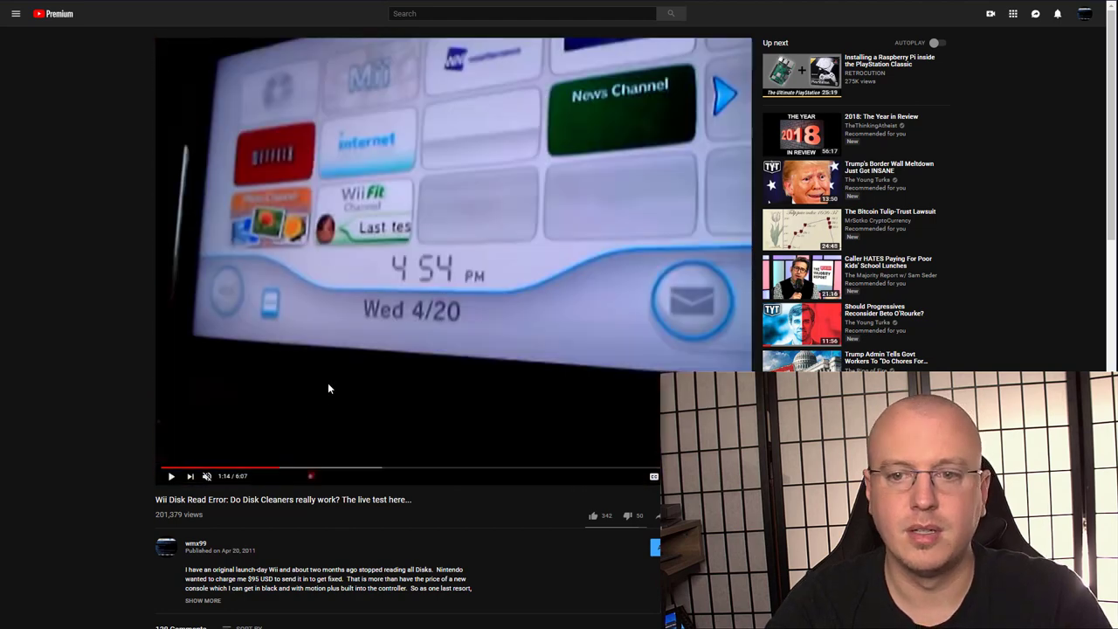
pyautogui.click(328, 387)
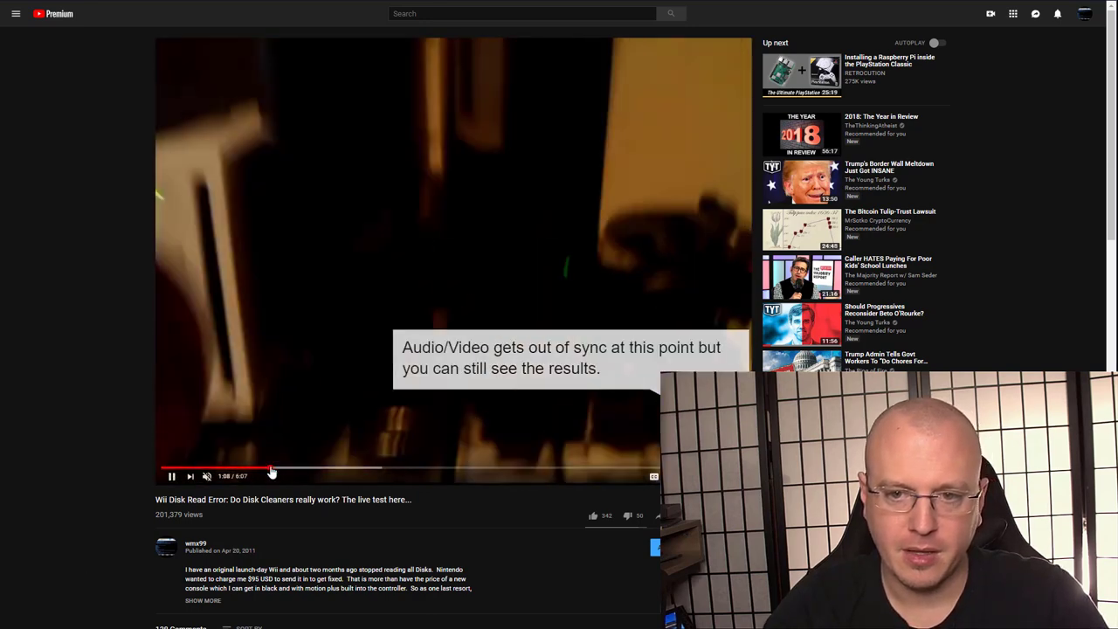
# Seek back to about 1:07 and pause the video at 1:09
pyautogui.click(271, 476)
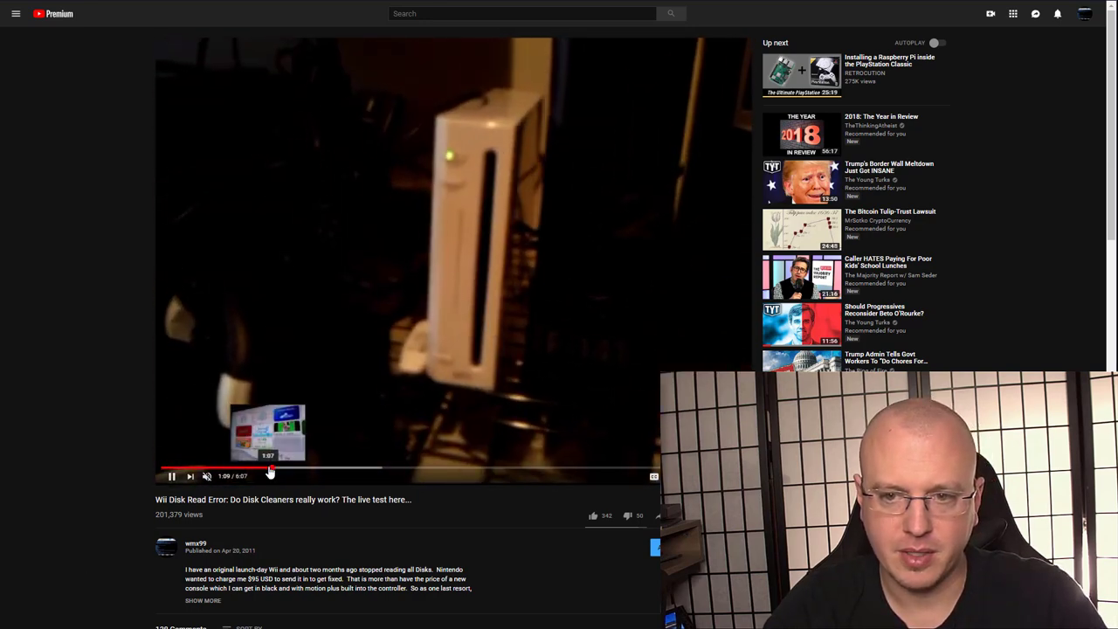
pyautogui.click(271, 475)
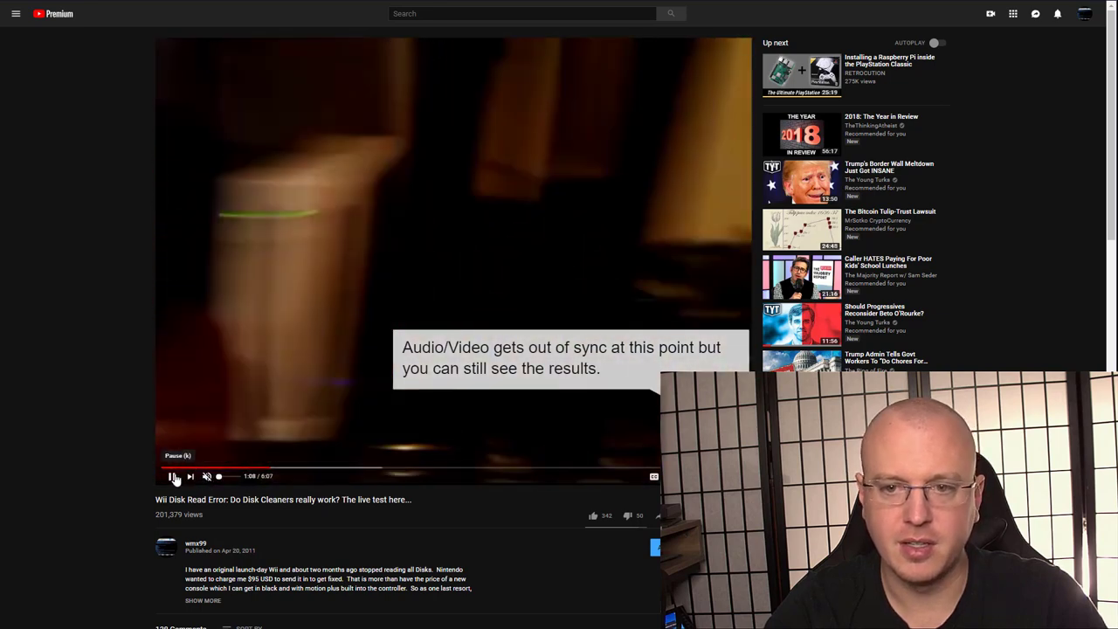
pyautogui.click(174, 478)
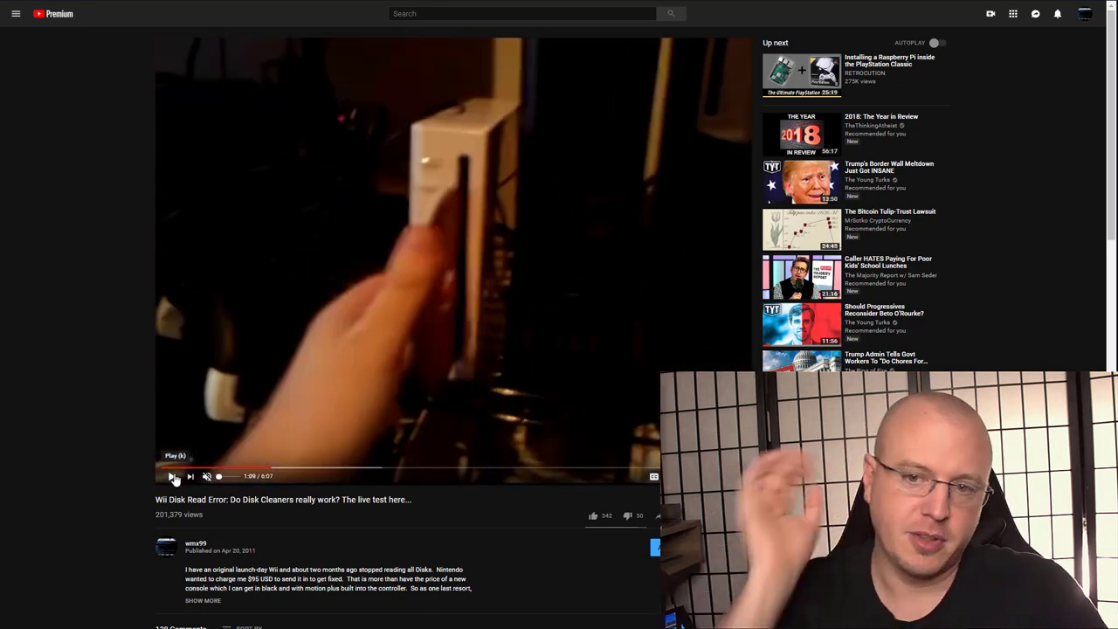